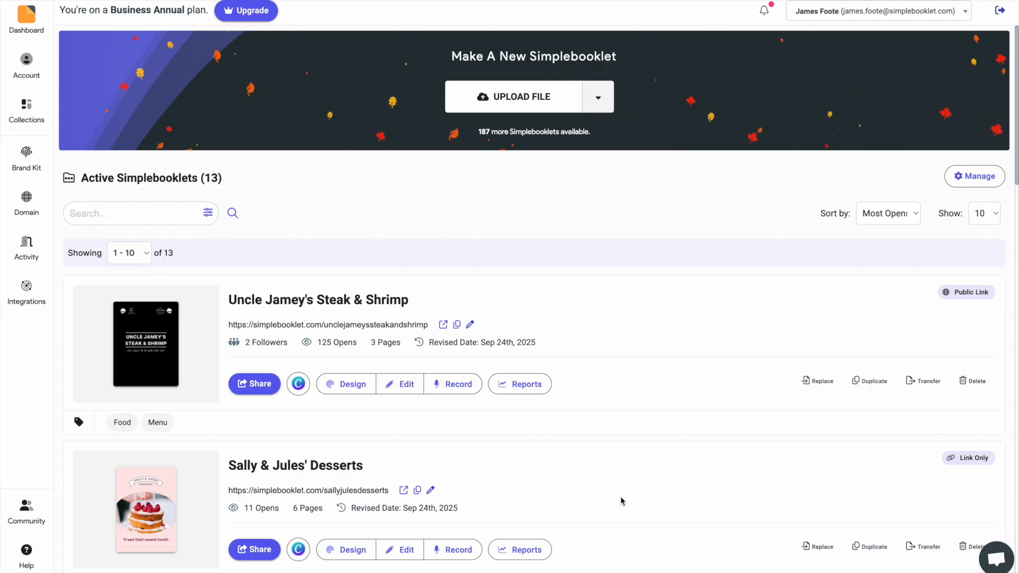
Open the Borcelle Travel & Lifestyle booklet for design and turn on its Accessibility Menu in the advanced settings.
{"action": "scroll", "coordinate": [631, 463], "scroll_direction": "down", "scroll_amount": 5}
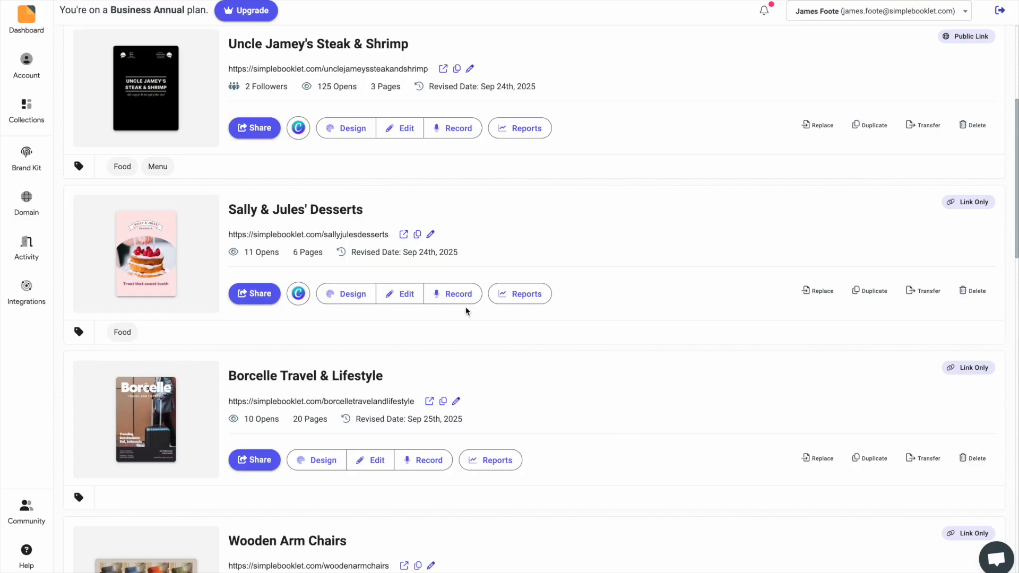
{"action": "left_click", "coordinate": [323, 460]}
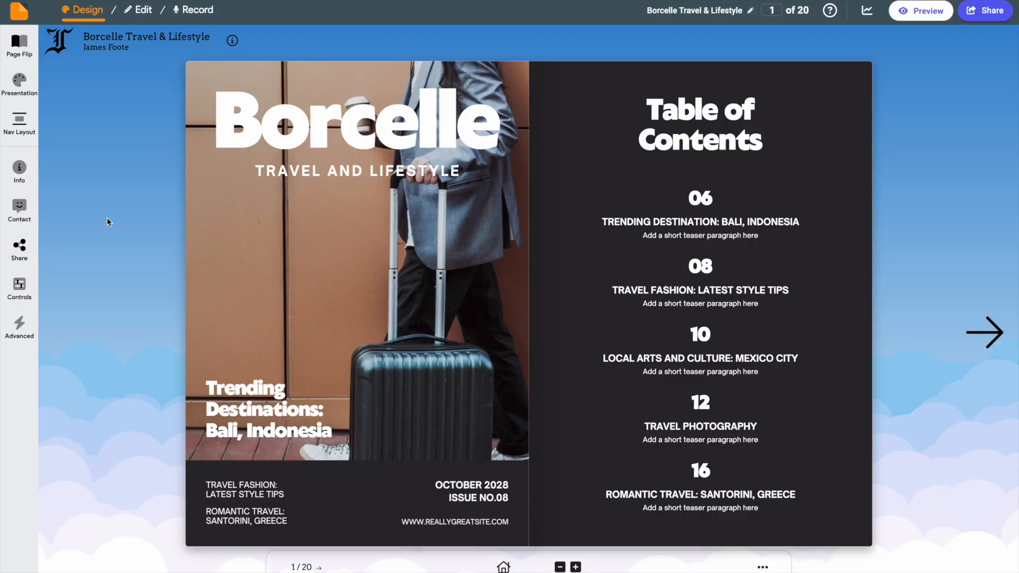
{"action": "left_click", "coordinate": [18, 329]}
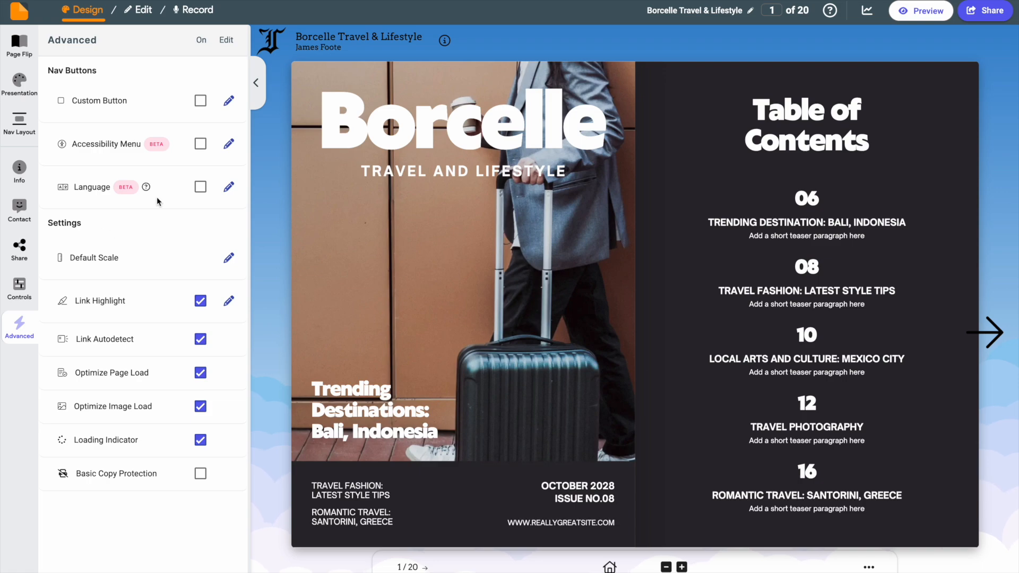
{"action": "left_click", "coordinate": [200, 144]}
Generate AI accessibility content for the booklet, accepting the replacement of any existing version.
{"action": "left_click", "coordinate": [234, 147]}
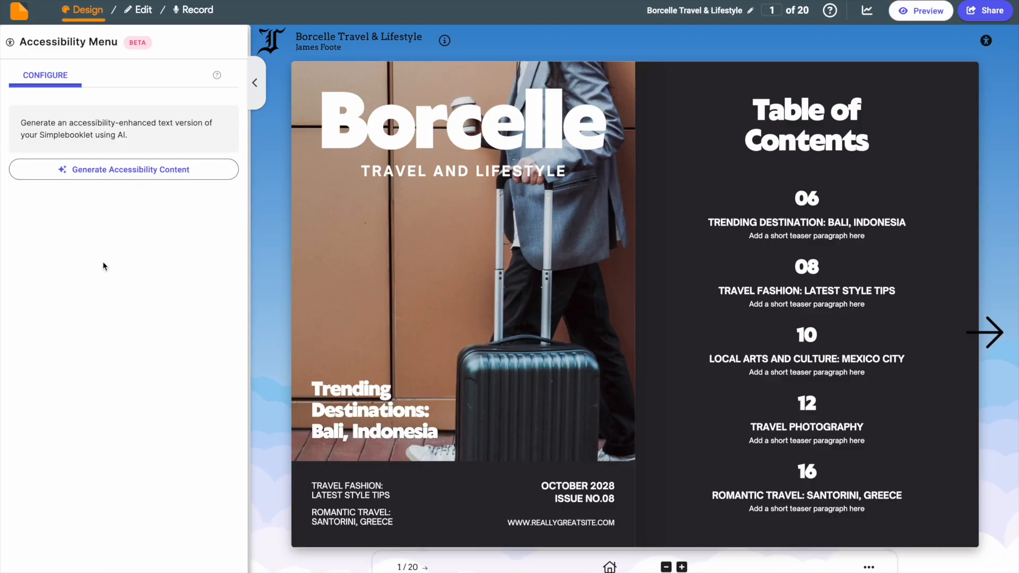
{"action": "left_click", "coordinate": [138, 177]}
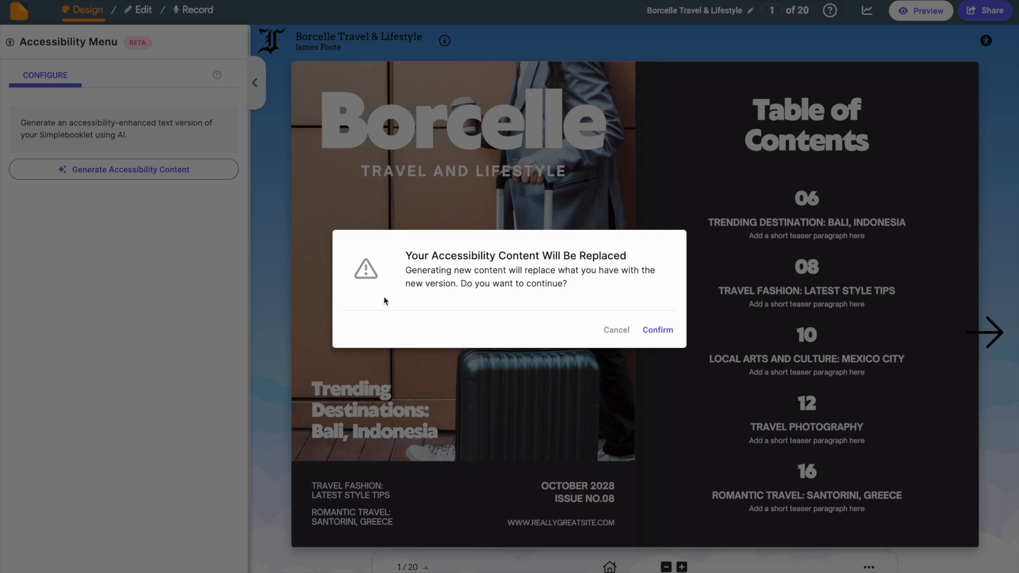
{"action": "left_click", "coordinate": [644, 330]}
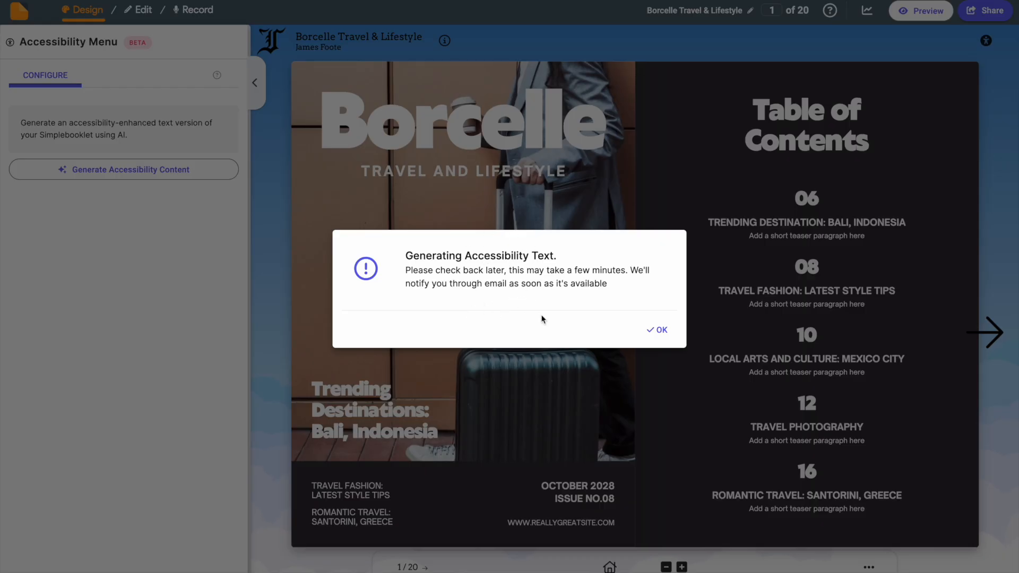
{"action": "left_click", "coordinate": [653, 329]}
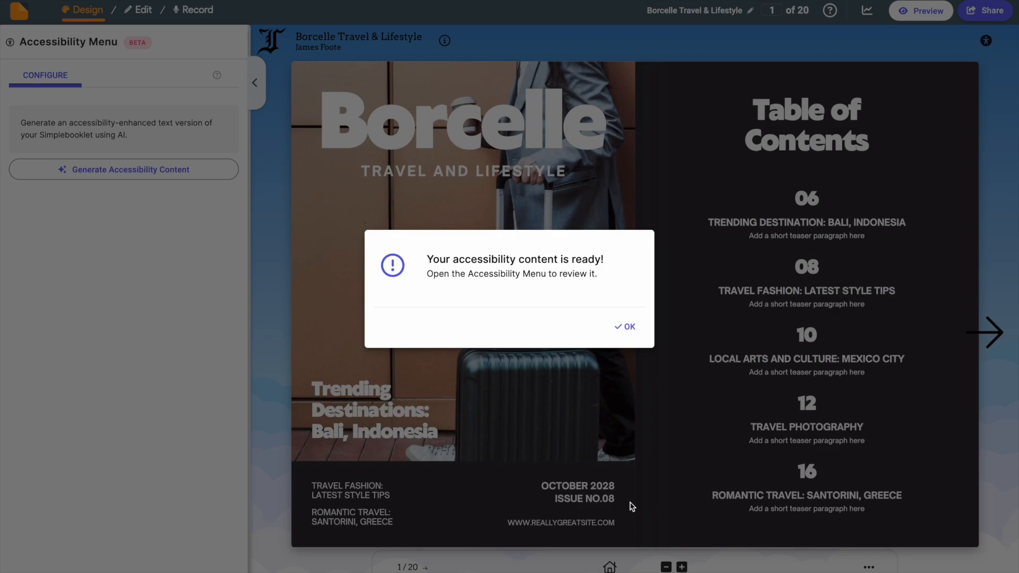
{"action": "left_click", "coordinate": [624, 327]}
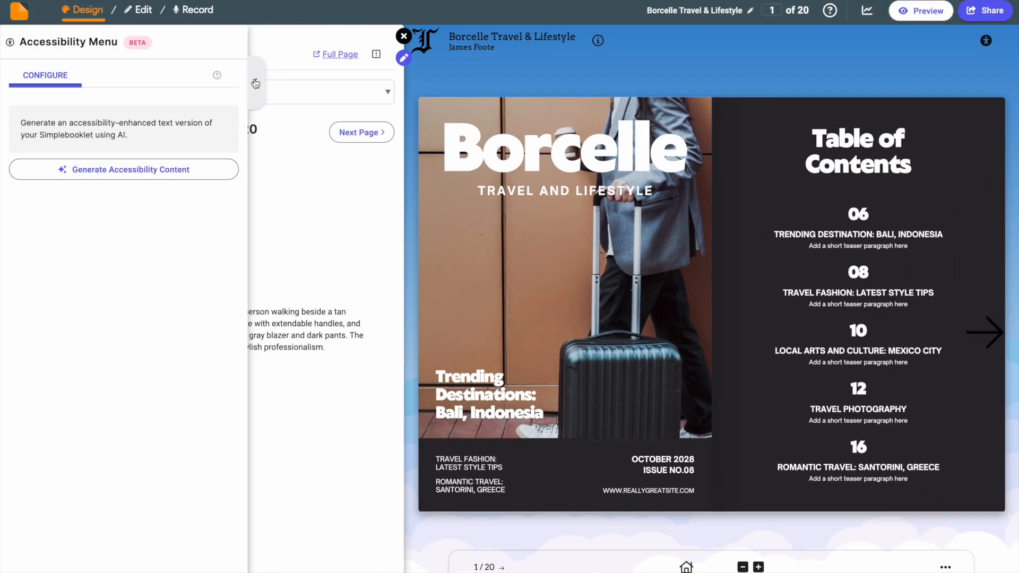
Review the generated English accessibility text and image descriptions for pages 1 to 5.
{"action": "left_click", "coordinate": [256, 84]}
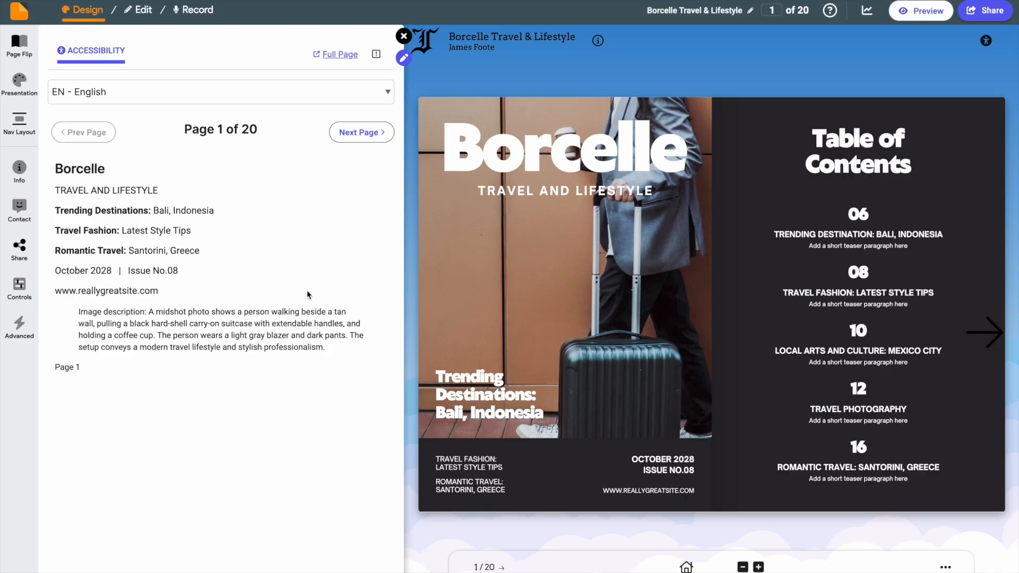
{"action": "left_click", "coordinate": [373, 139]}
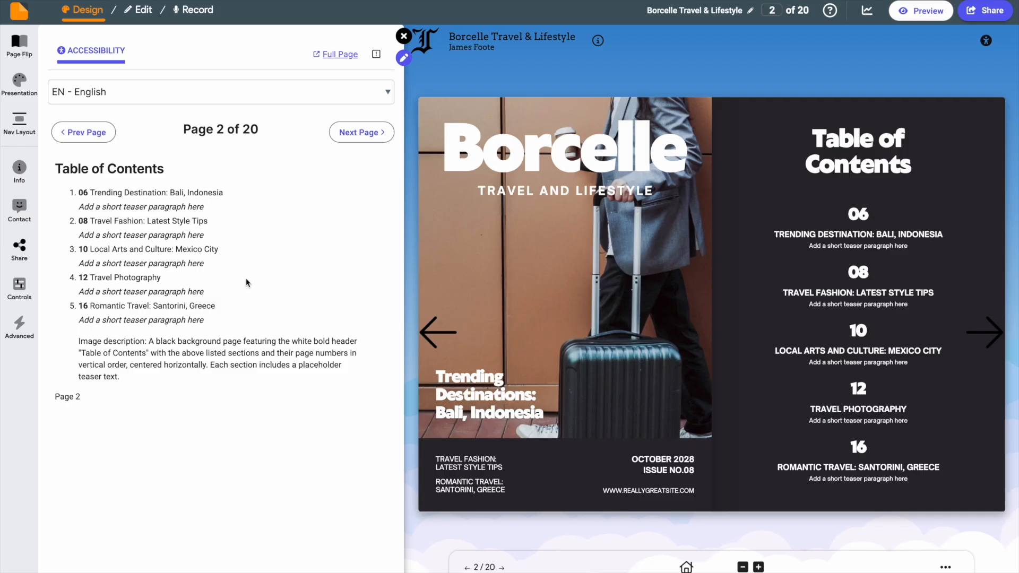
{"action": "left_click", "coordinate": [363, 139]}
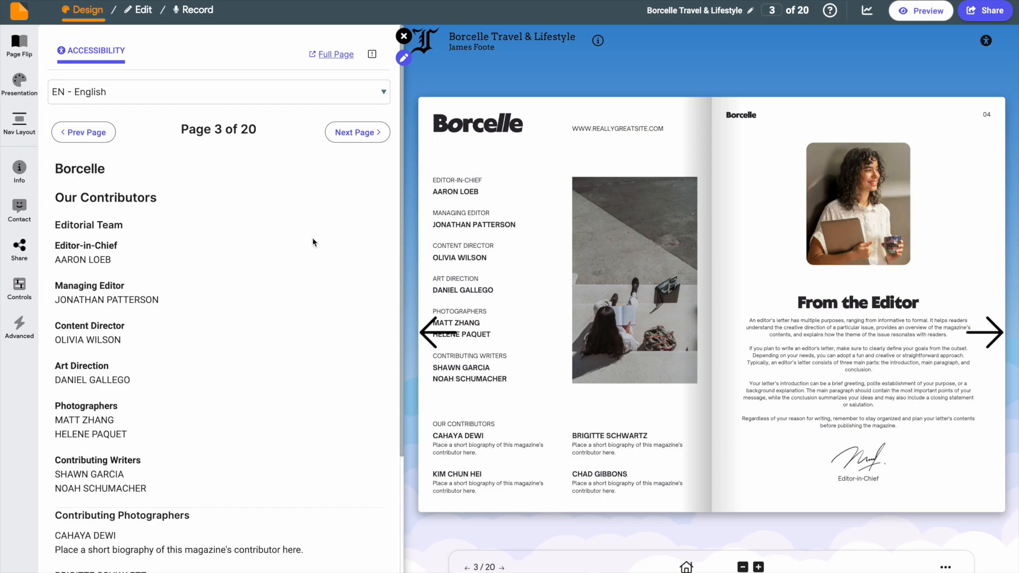
{"action": "scroll", "coordinate": [248, 359], "scroll_direction": "down", "scroll_amount": 3}
{"action": "scroll", "coordinate": [248, 359], "scroll_direction": "up", "scroll_amount": 3}
{"action": "left_click", "coordinate": [374, 108]}
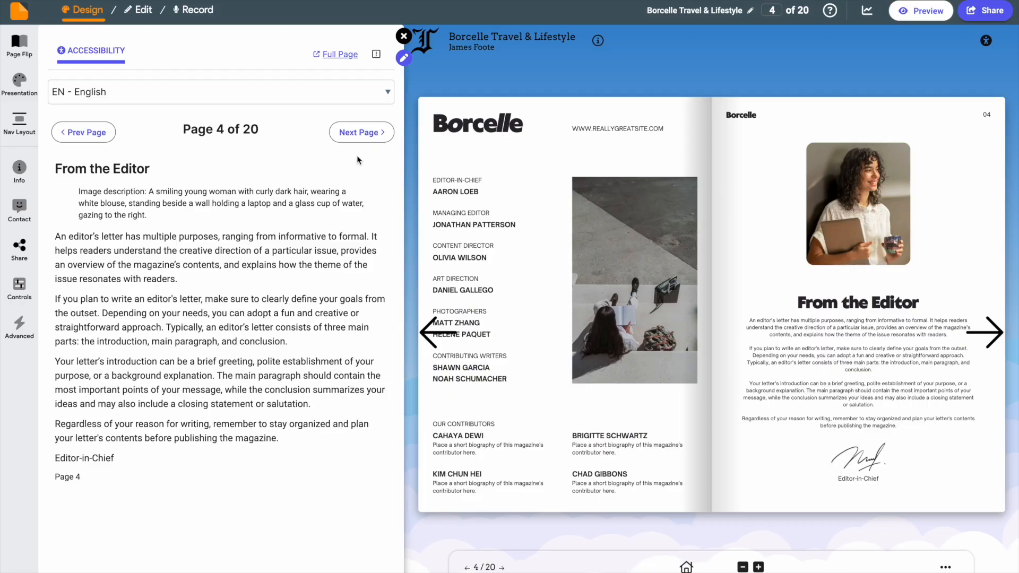
{"action": "left_click", "coordinate": [387, 133]}
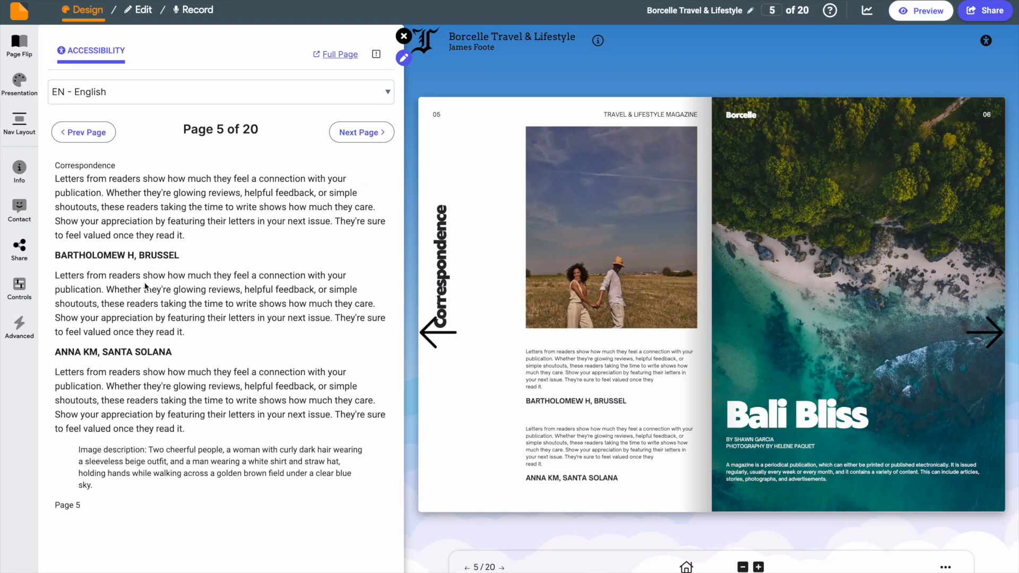
Delete ", BRUSSEL" from the first reader's signature line in page 5's accessibility text and save the edit.
{"action": "left_click", "coordinate": [405, 58]}
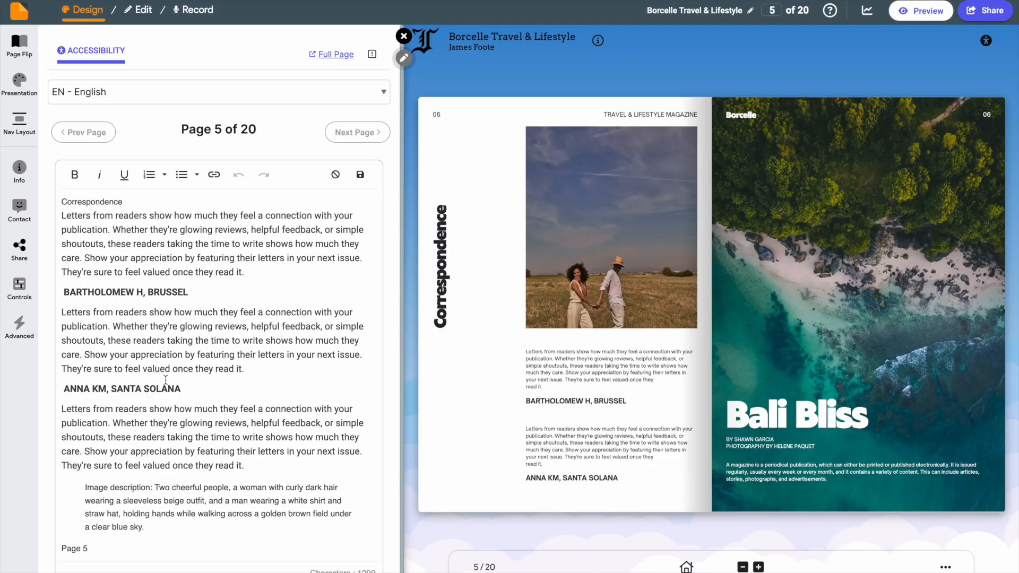
{"action": "scroll", "coordinate": [166, 379], "scroll_direction": "down", "scroll_amount": 1}
{"action": "left_click", "coordinate": [240, 285]}
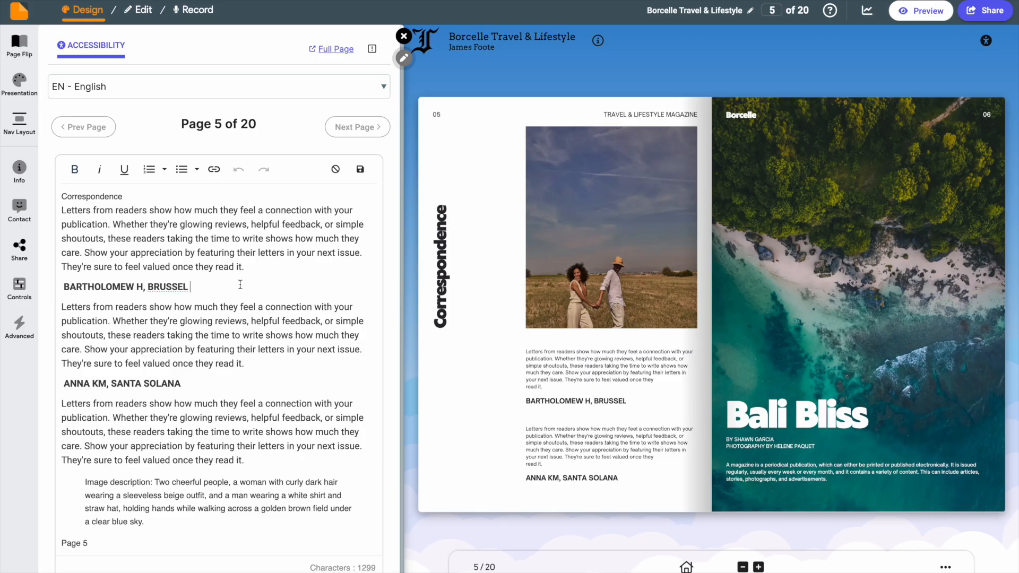
{"action": "key", "text": "BackSpace"}
{"action": "key", "text": "BackSpace"}
{"action": "key", "text": "BackSpace"}
{"action": "key", "text": "BackSpace"}
{"action": "key", "text": "BackSpace"}
{"action": "key", "text": "BackSpace"}
{"action": "key", "text": "BackSpace"}
{"action": "key", "text": "BackSpace"}
{"action": "type", "text": "Brussel"}
{"action": "key", "text": "BackSpace"}
{"action": "key", "text": "BackSpace"}
{"action": "key", "text": "BackSpace"}
{"action": "key", "text": "BackSpace"}
{"action": "key", "text": "BackSpace"}
{"action": "key", "text": "BackSpace"}
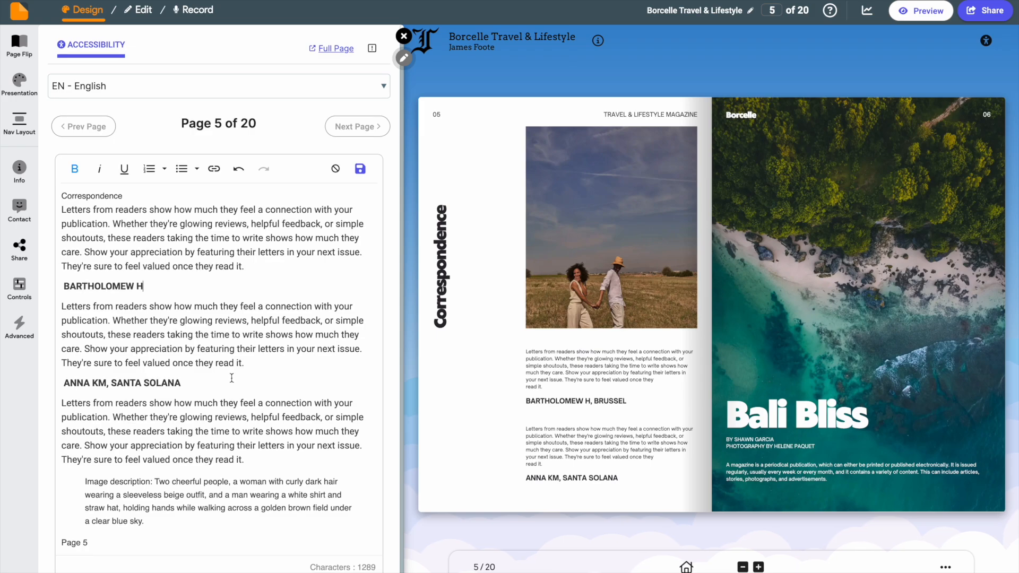
{"action": "scroll", "coordinate": [267, 379], "scroll_direction": "up", "scroll_amount": 1}
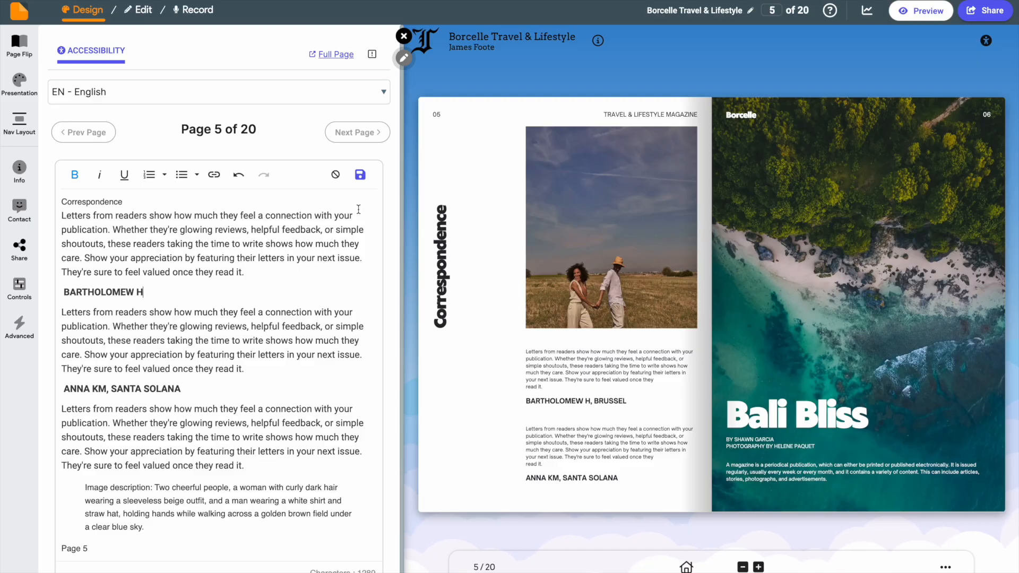
{"action": "left_click", "coordinate": [360, 175]}
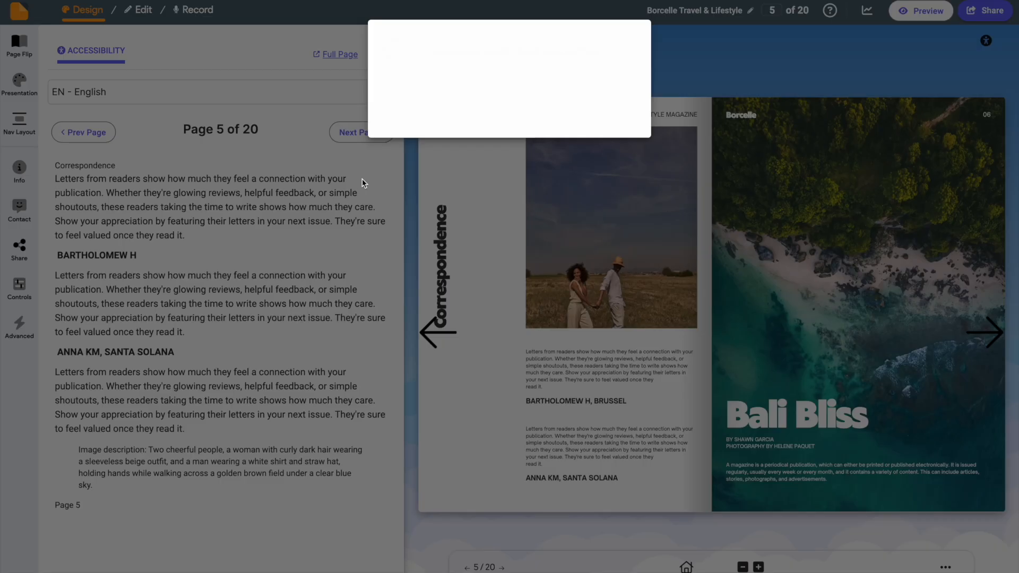
{"action": "left_click", "coordinate": [625, 324]}
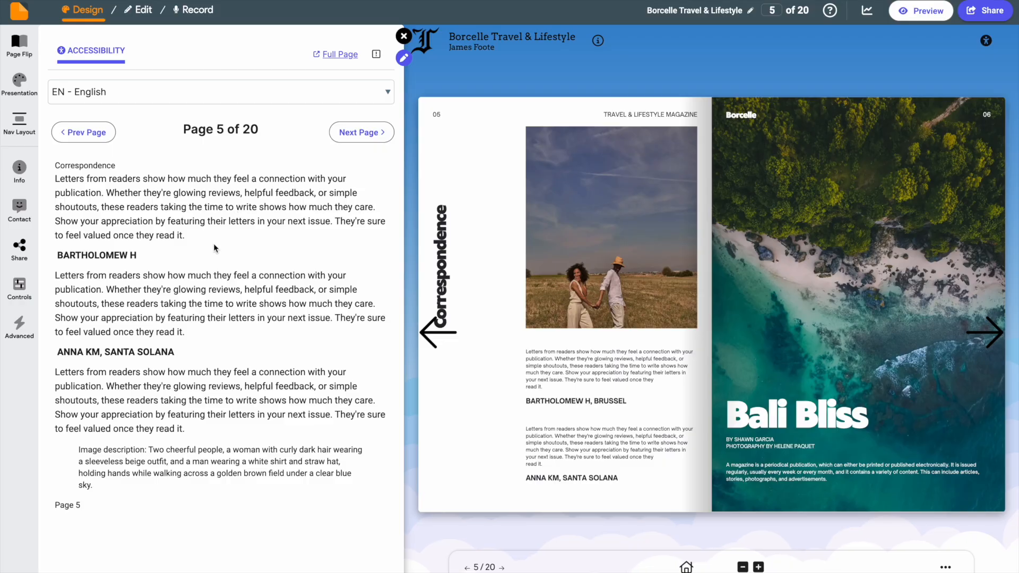
Examine the full-page version of the accessibility text from start to end, then return to the booklet design view.
{"action": "left_click", "coordinate": [339, 54]}
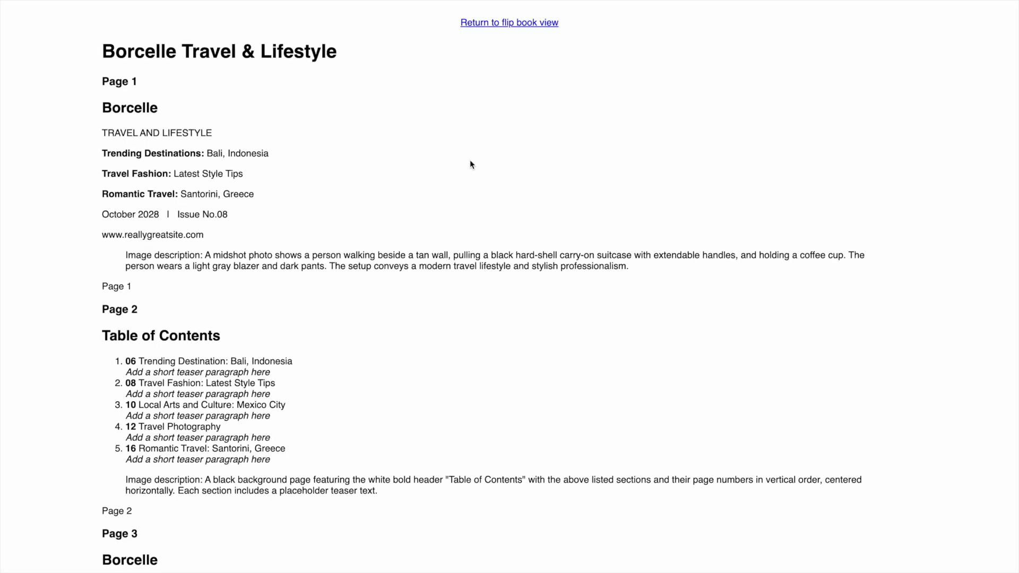
{"action": "scroll", "coordinate": [477, 167], "scroll_direction": "down", "scroll_amount": 20}
{"action": "scroll", "coordinate": [477, 167], "scroll_direction": "down", "scroll_amount": 20}
{"action": "scroll", "coordinate": [504, 139], "scroll_direction": "up", "scroll_amount": 20}
{"action": "scroll", "coordinate": [505, 138], "scroll_direction": "up", "scroll_amount": 20}
{"action": "scroll", "coordinate": [438, 225], "scroll_direction": "up", "scroll_amount": 5}
{"action": "key", "text": "ctrl+w"}
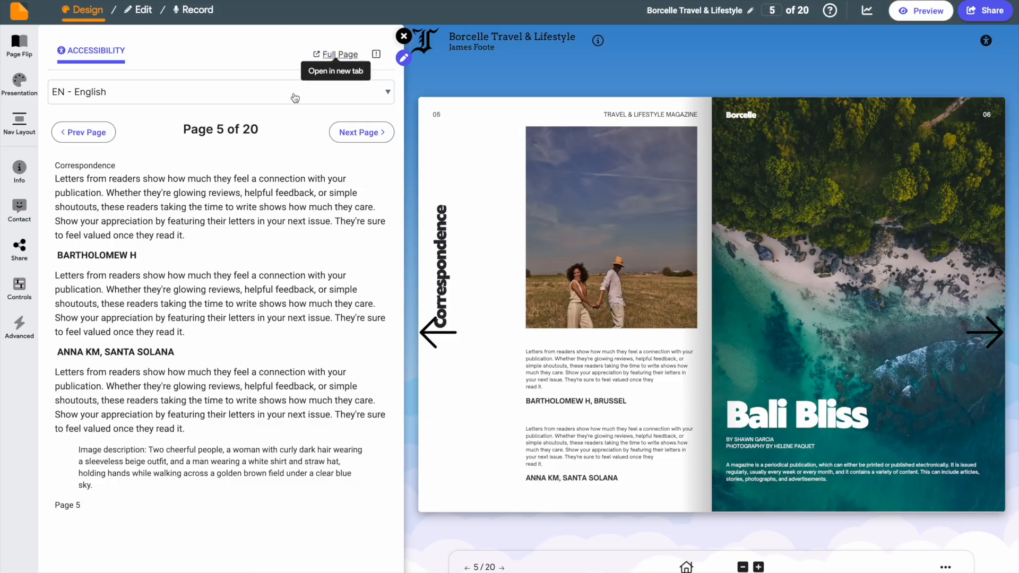
Page through the accessibility text to page 8 and close the accessibility view.
{"action": "left_click", "coordinate": [355, 132]}
{"action": "left_click", "coordinate": [356, 131]}
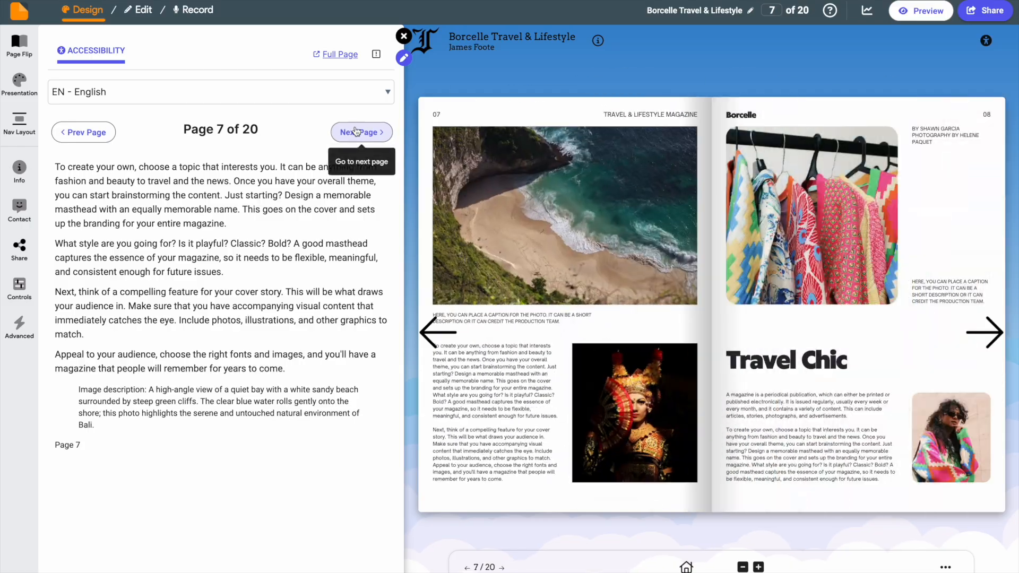
{"action": "left_click", "coordinate": [355, 132]}
{"action": "left_click", "coordinate": [405, 36]}
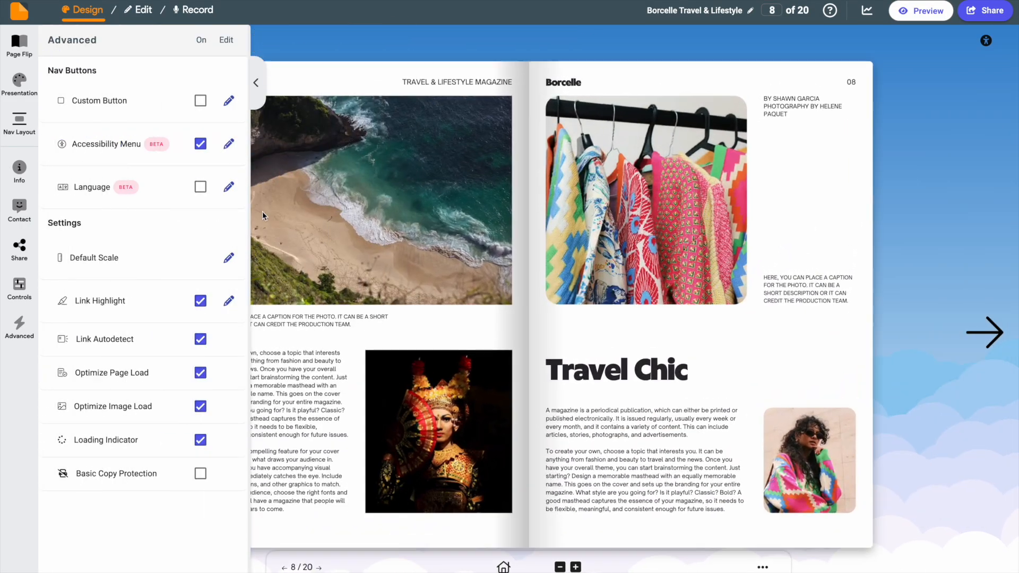